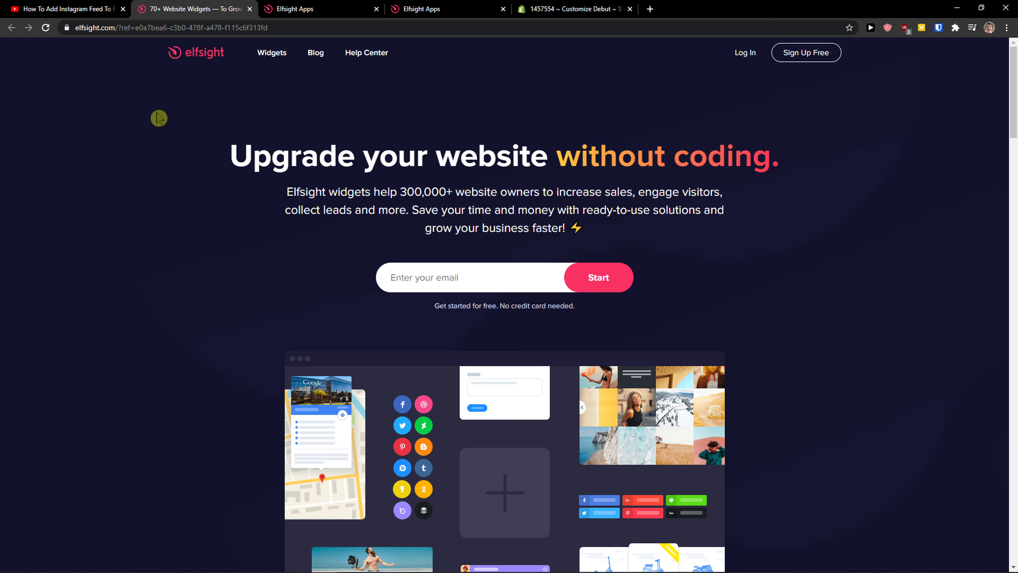
Step: Open the sign-up page, go back, and log in to the existing Elfsight account instead
{"action": "left_click", "coordinate": [798, 62]}
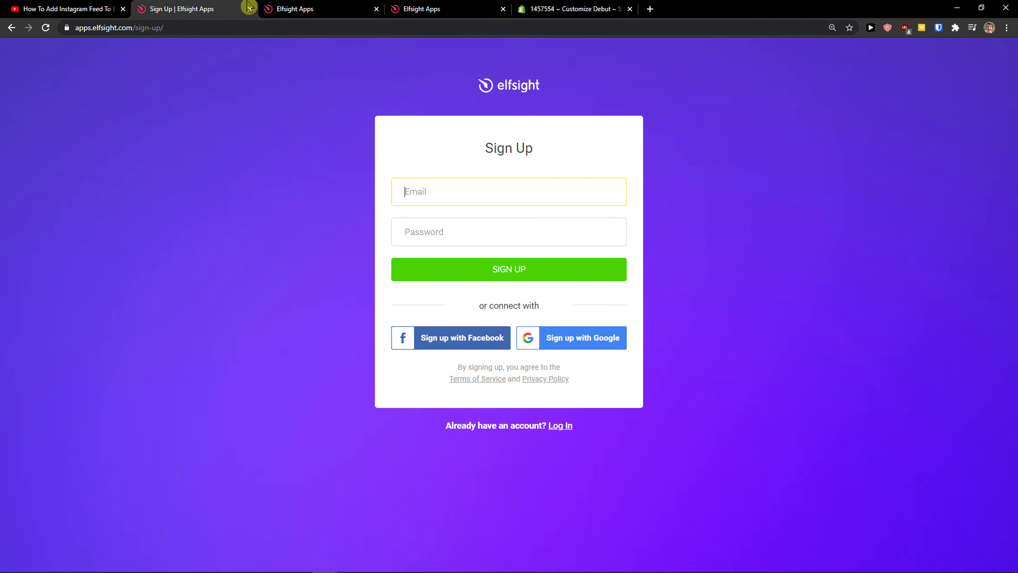
{"action": "left_click", "coordinate": [11, 28]}
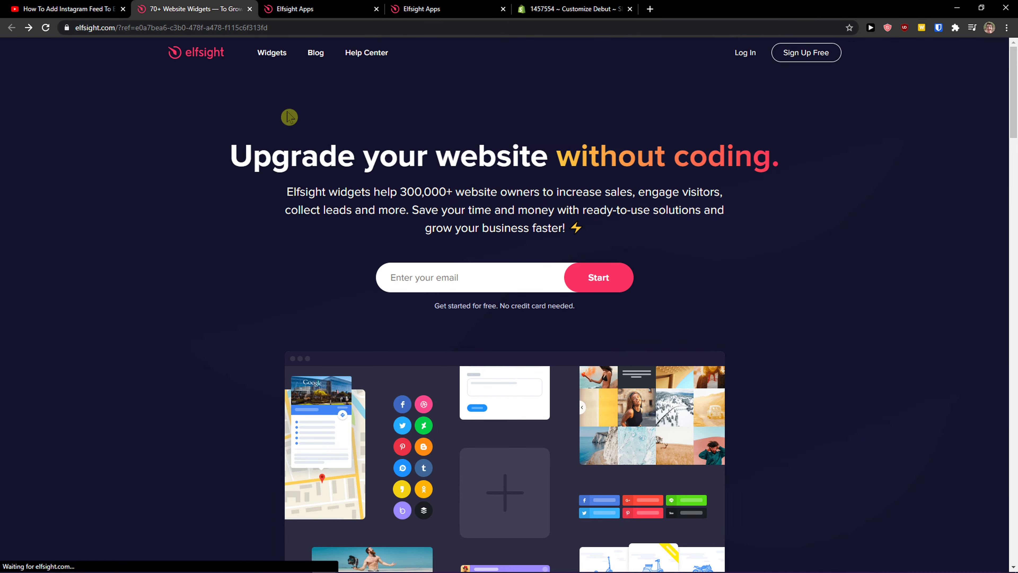
{"action": "left_click", "coordinate": [748, 57]}
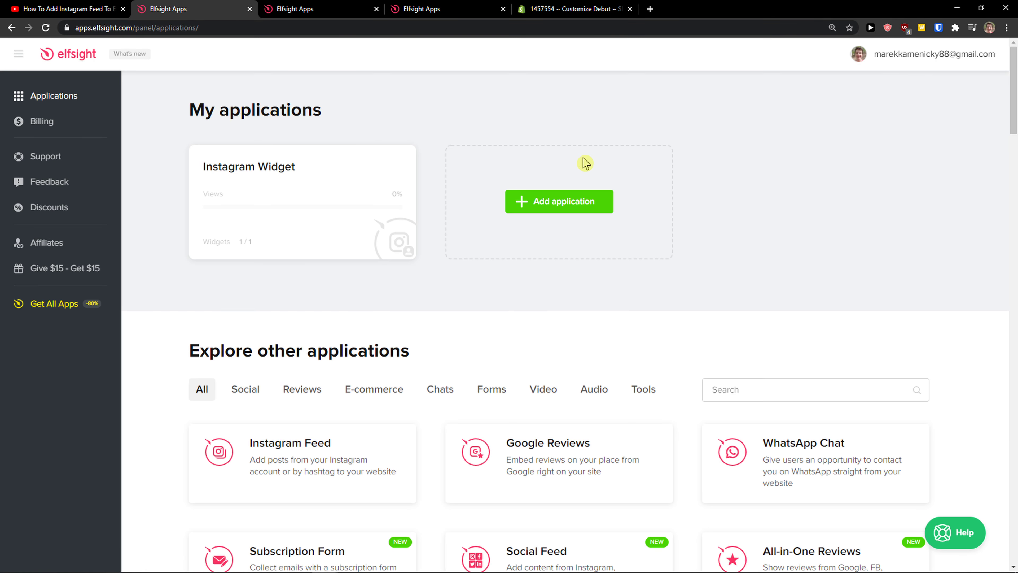
Step: Search the application catalog for "aliexpress" and open the AliExpress Reviews application
{"action": "scroll", "coordinate": [733, 326], "scroll_direction": "down", "scroll_amount": 1}
{"action": "left_click", "coordinate": [710, 333]}
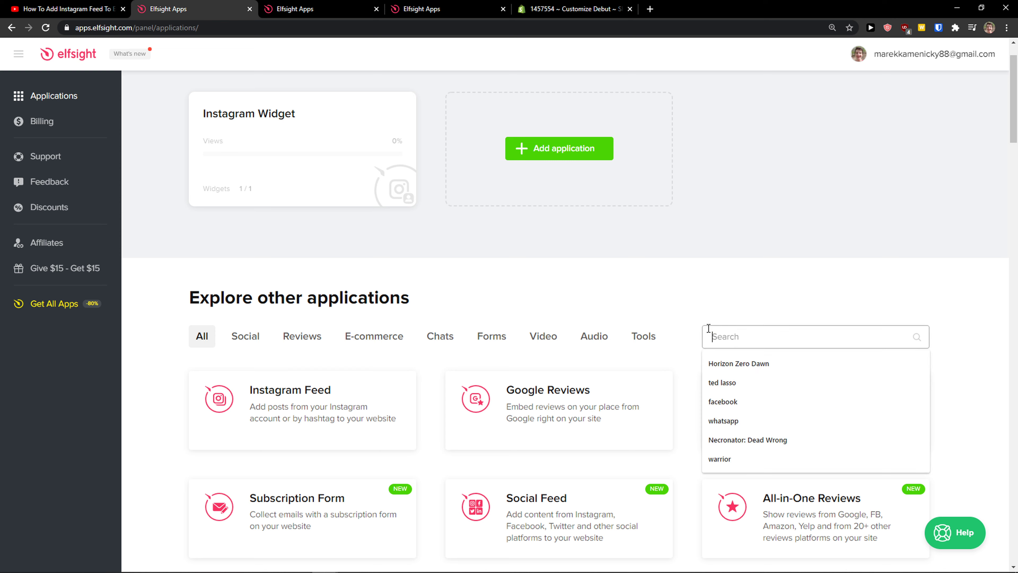
{"action": "type", "text": "aliexpress"}
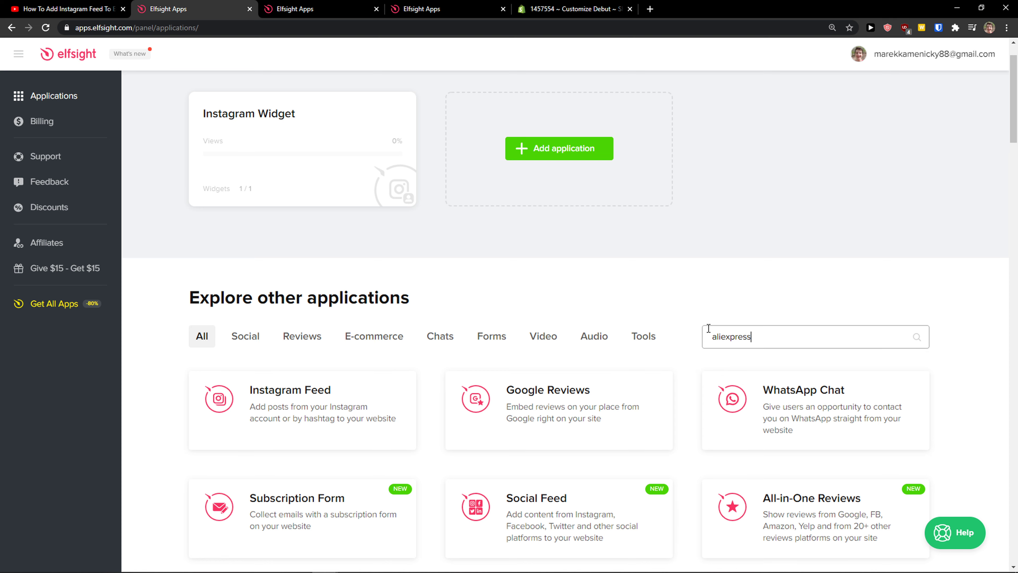
{"action": "scroll", "coordinate": [435, 441], "scroll_direction": "down", "scroll_amount": 2}
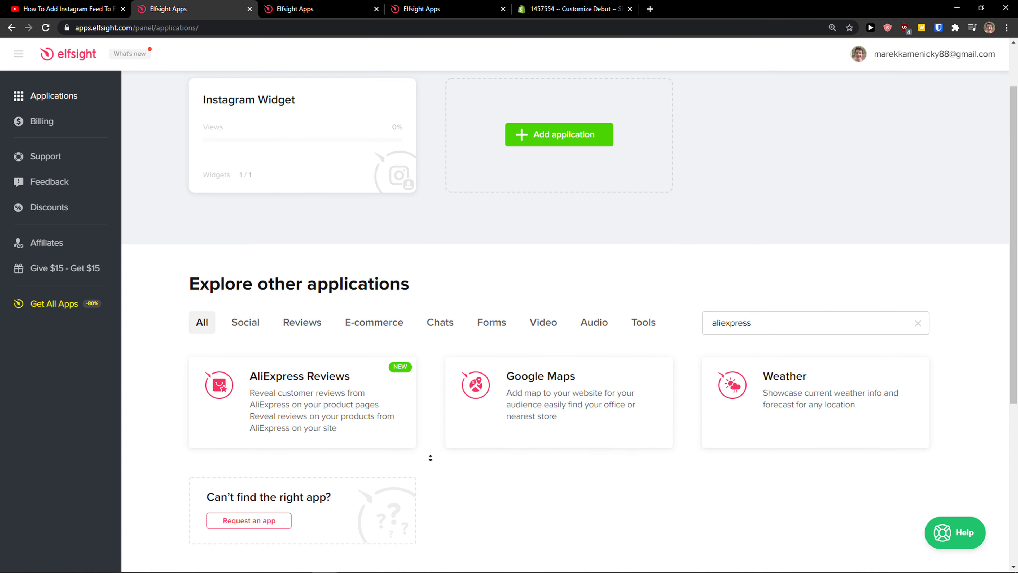
{"action": "left_click", "coordinate": [338, 360]}
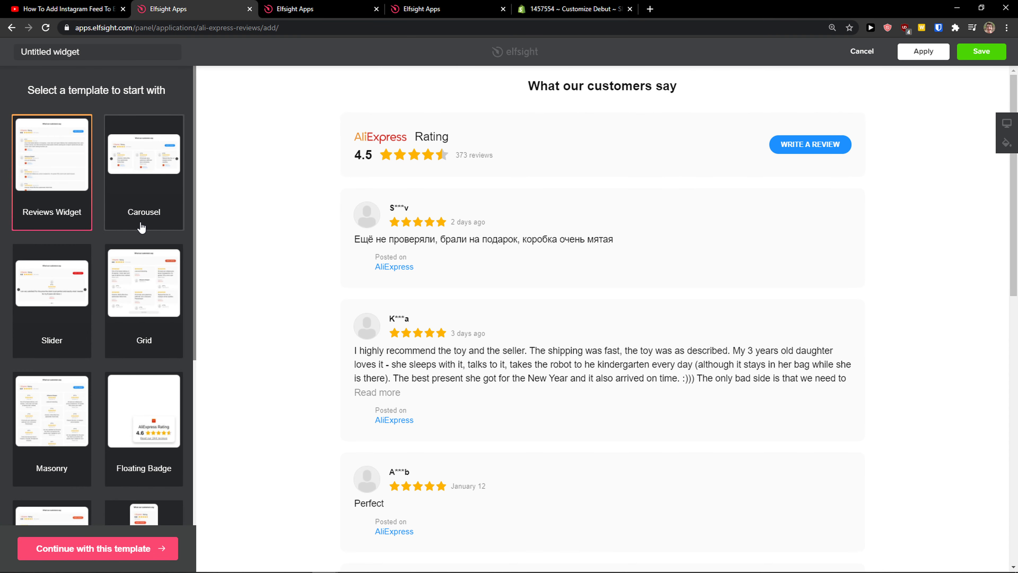
Step: Preview the Carousel and Slider templates, then continue with the Reviews Widget template
{"action": "left_click", "coordinate": [145, 226]}
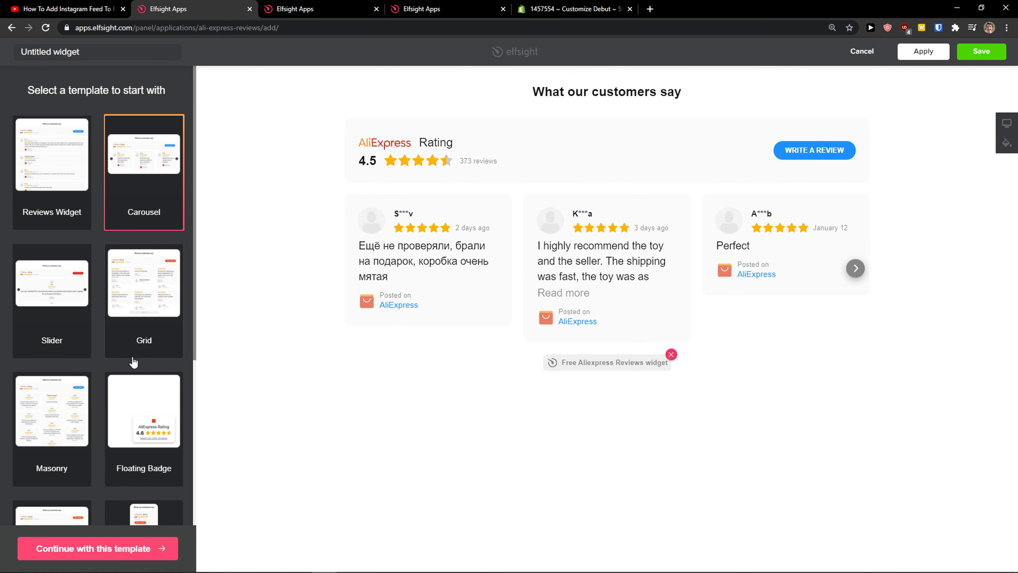
{"action": "left_click", "coordinate": [134, 355]}
{"action": "left_click", "coordinate": [74, 344]}
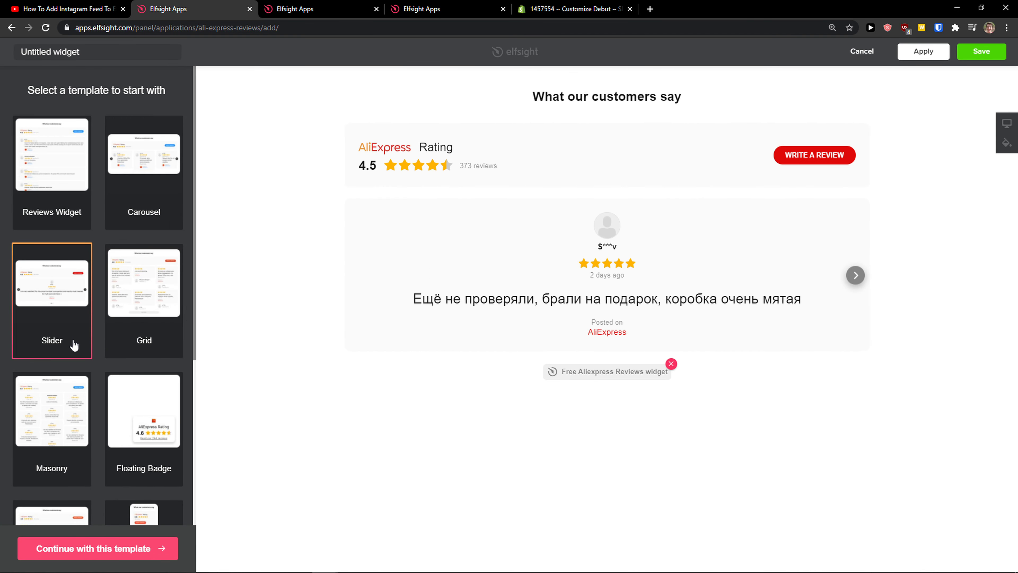
{"action": "left_click", "coordinate": [65, 222]}
{"action": "scroll", "coordinate": [290, 315], "scroll_direction": "down", "scroll_amount": 4}
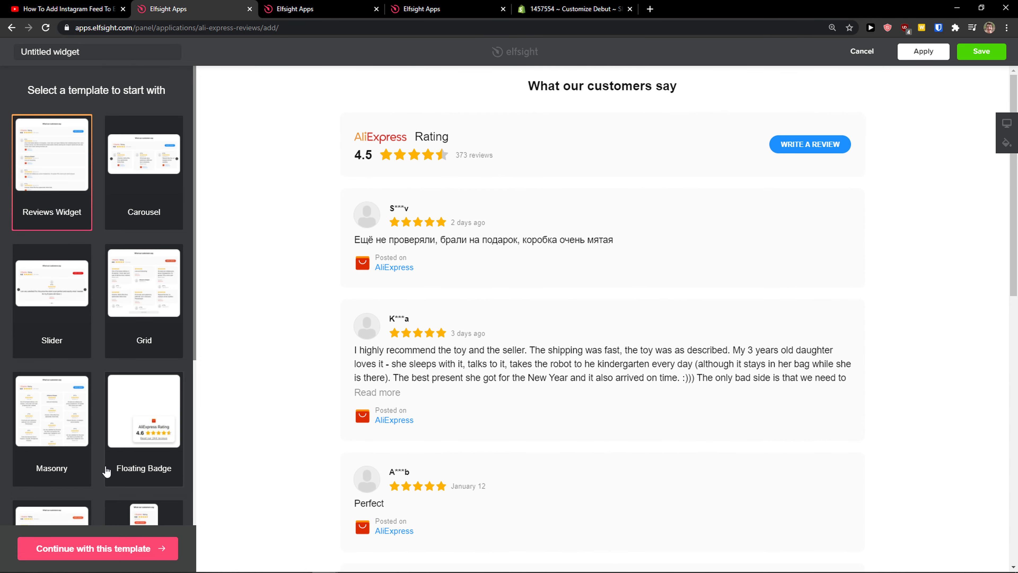
{"action": "left_click", "coordinate": [77, 548]}
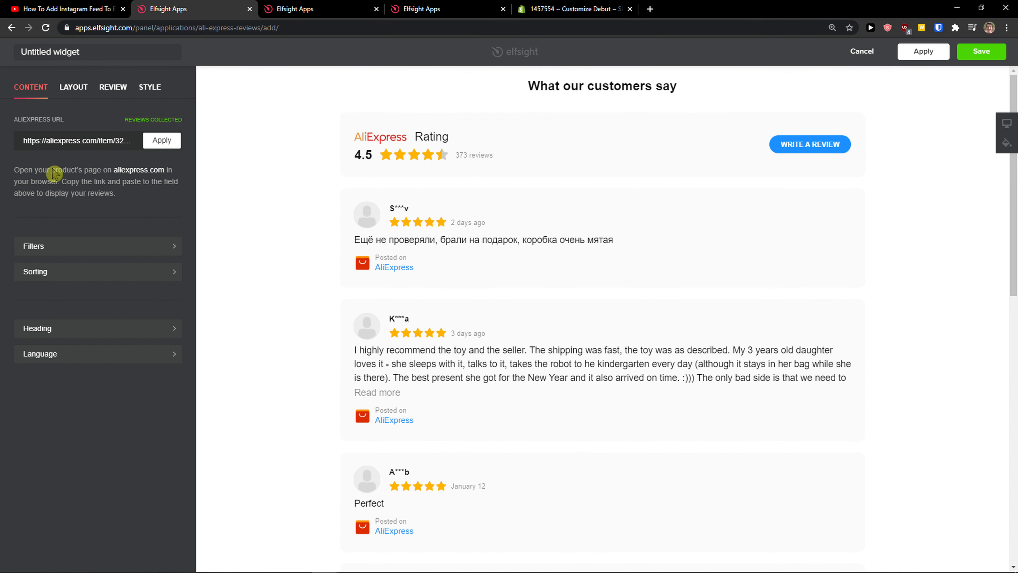
Step: Try the Carousel reviews layout for the widget and switch back to List
{"action": "left_click_drag", "start_coordinate": [80, 140], "coordinate": [23, 130]}
{"action": "left_click", "coordinate": [61, 96]}
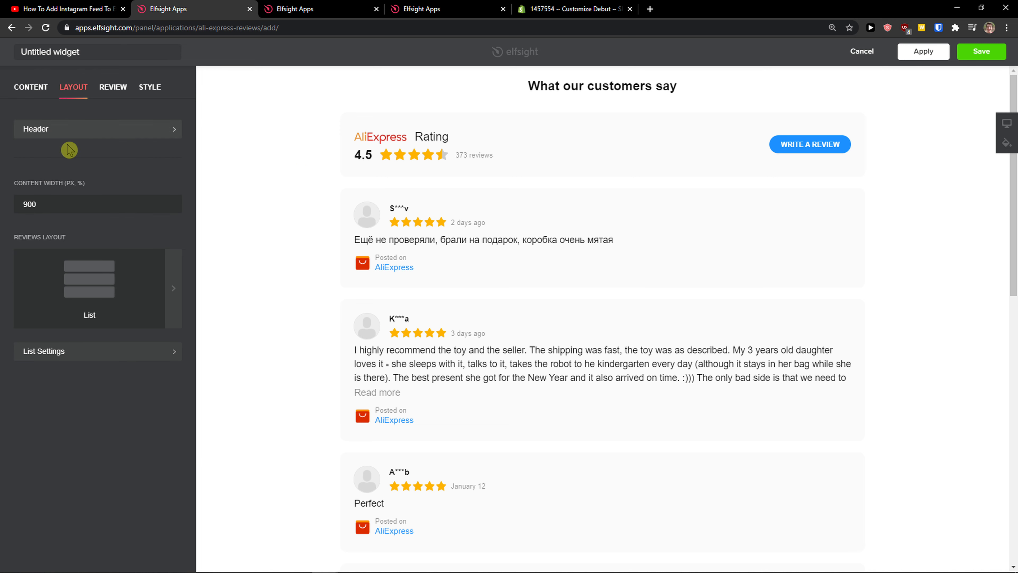
{"action": "left_click", "coordinate": [138, 285]}
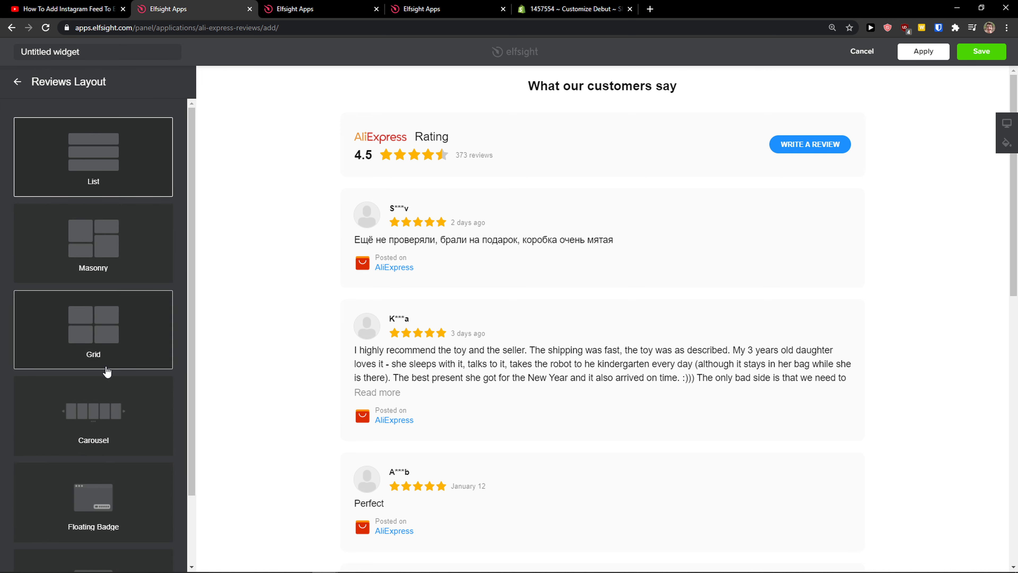
{"action": "left_click", "coordinate": [114, 414]}
{"action": "left_click", "coordinate": [121, 182]}
{"action": "left_click", "coordinate": [15, 95]}
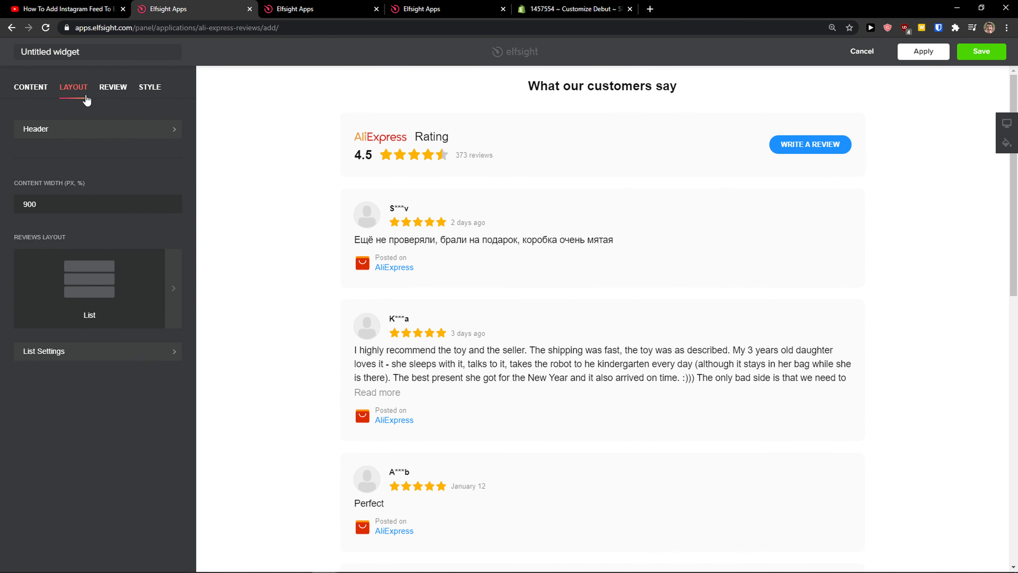
Step: Hide the Review Source element on the widget's review cards
{"action": "left_click", "coordinate": [102, 92]}
{"action": "scroll", "coordinate": [277, 298], "scroll_direction": "down", "scroll_amount": 15}
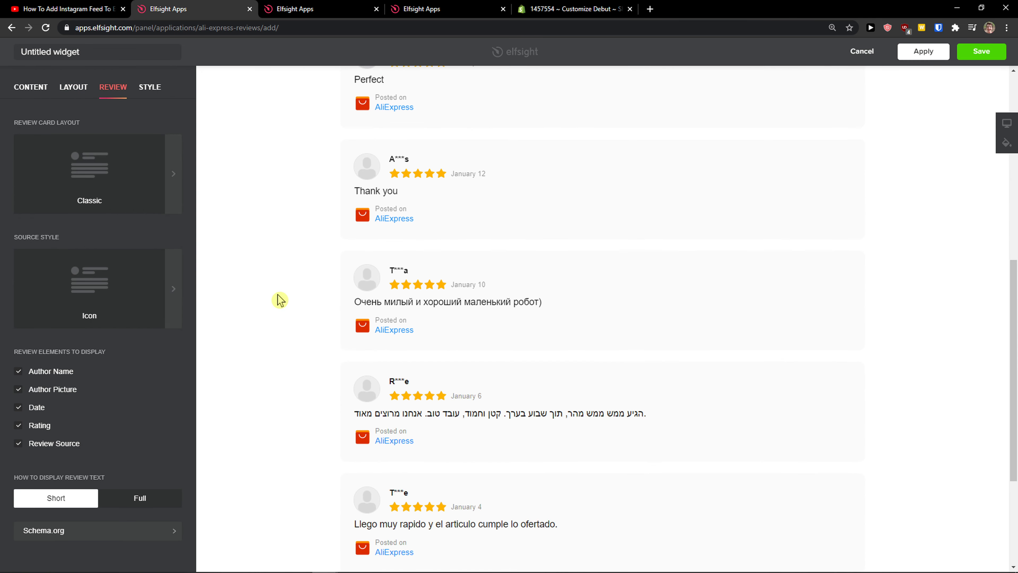
{"action": "scroll", "coordinate": [236, 310], "scroll_direction": "up", "scroll_amount": 13}
{"action": "left_click", "coordinate": [47, 441]}
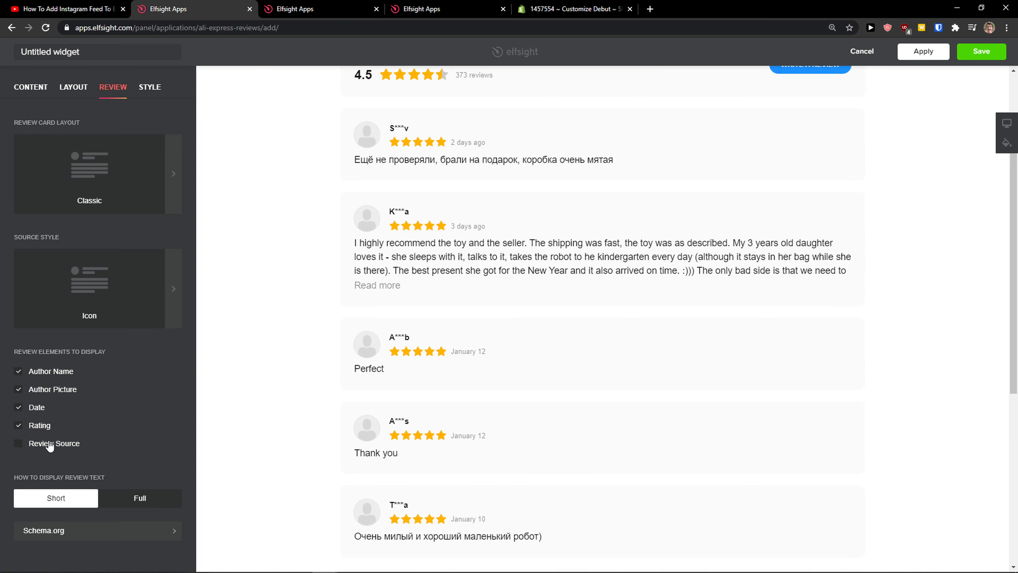
{"action": "scroll", "coordinate": [357, 323], "scroll_direction": "down", "scroll_amount": 5}
{"action": "scroll", "coordinate": [357, 323], "scroll_direction": "up", "scroll_amount": 8}
Step: Limit the total number of reviews to show to 5 in the widget's content filters
{"action": "left_click", "coordinate": [46, 96]}
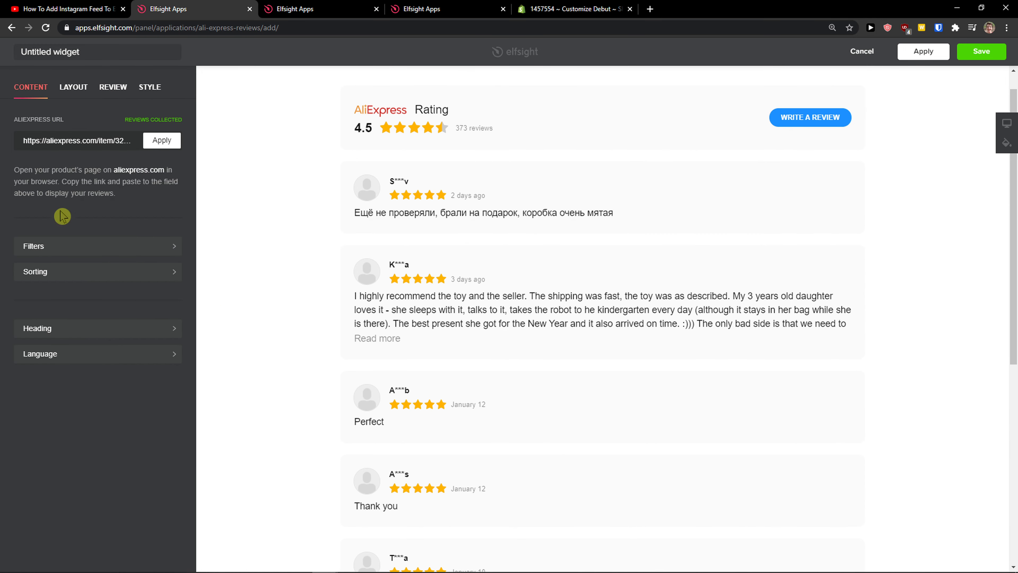
{"action": "left_click", "coordinate": [86, 334]}
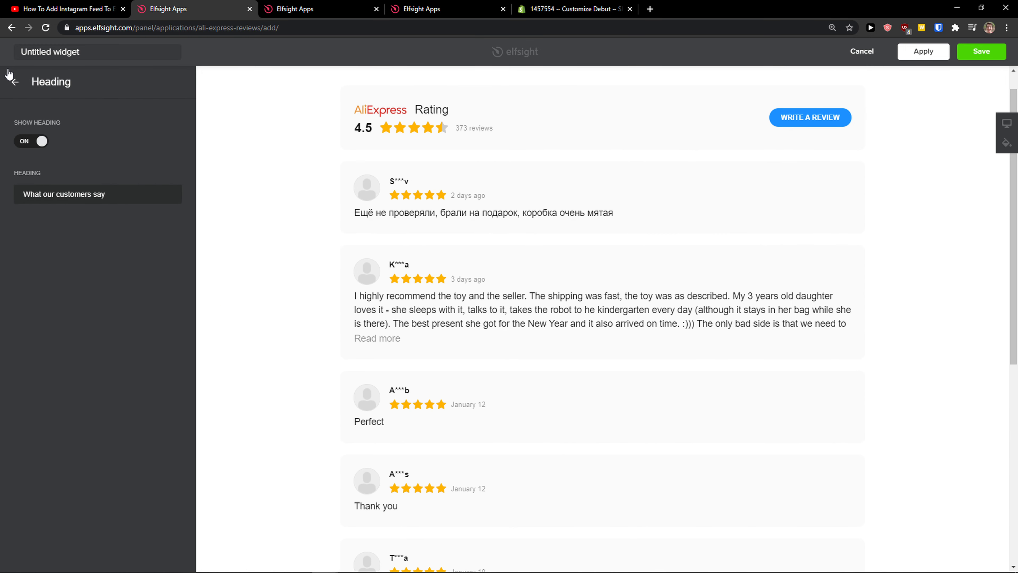
{"action": "left_click", "coordinate": [16, 80]}
{"action": "left_click", "coordinate": [71, 250]}
{"action": "left_click_drag", "start_coordinate": [51, 404], "coordinate": [4, 392]}
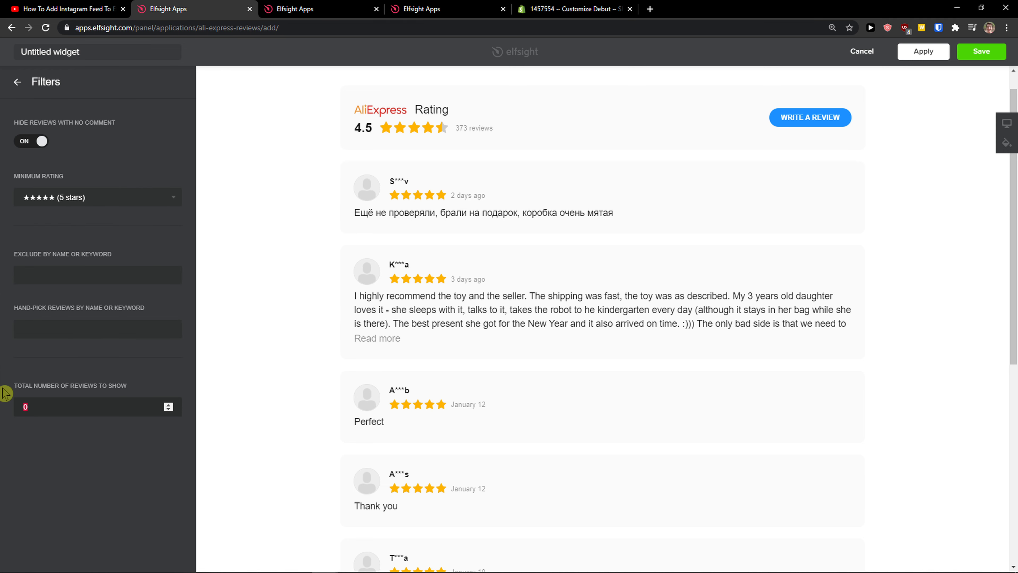
{"action": "mouse_move", "coordinate": [104, 309]}
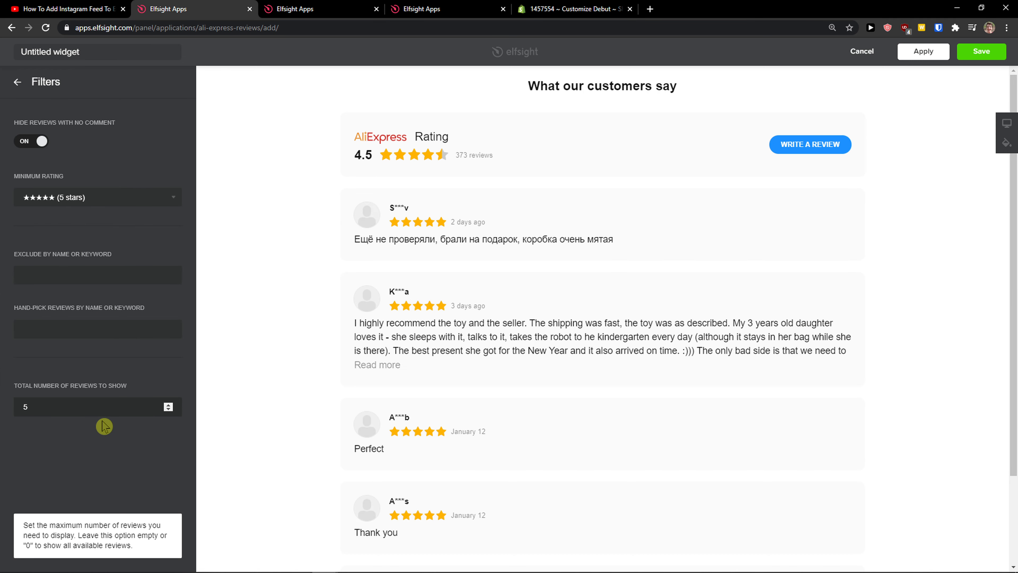
{"action": "scroll", "coordinate": [424, 405], "scroll_direction": "down", "scroll_amount": 3}
{"action": "scroll", "coordinate": [305, 407], "scroll_direction": "up", "scroll_amount": 1}
{"action": "left_click", "coordinate": [15, 82]}
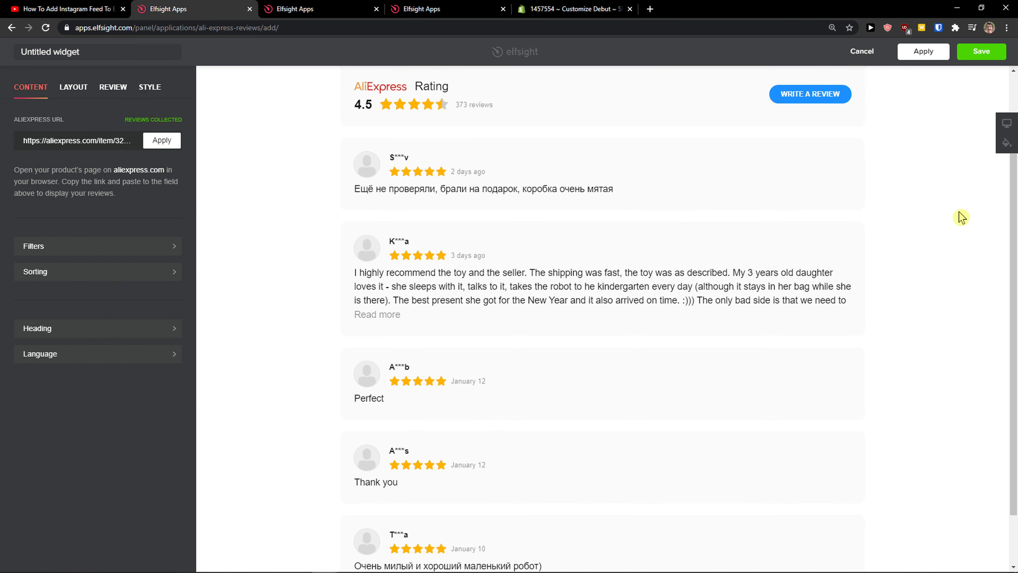
Step: Save the AliExpress reviews widget and close the duplicate browser tab with the Instagram Widget plans
{"action": "scroll", "coordinate": [959, 216], "scroll_direction": "up", "scroll_amount": 2}
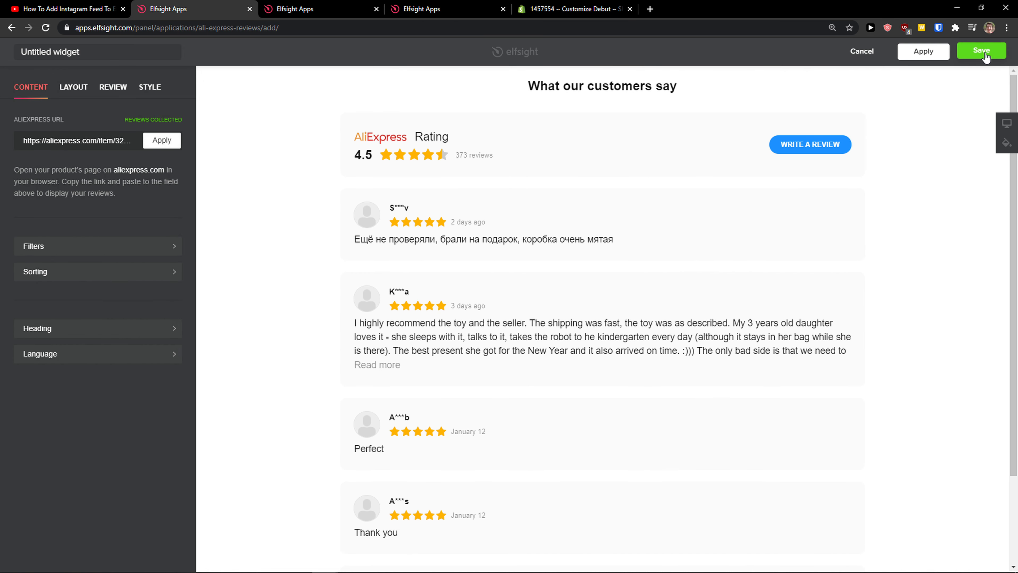
{"action": "left_click", "coordinate": [986, 57]}
{"action": "left_click", "coordinate": [336, 8]}
{"action": "left_click_drag", "start_coordinate": [423, 7], "coordinate": [316, 8]}
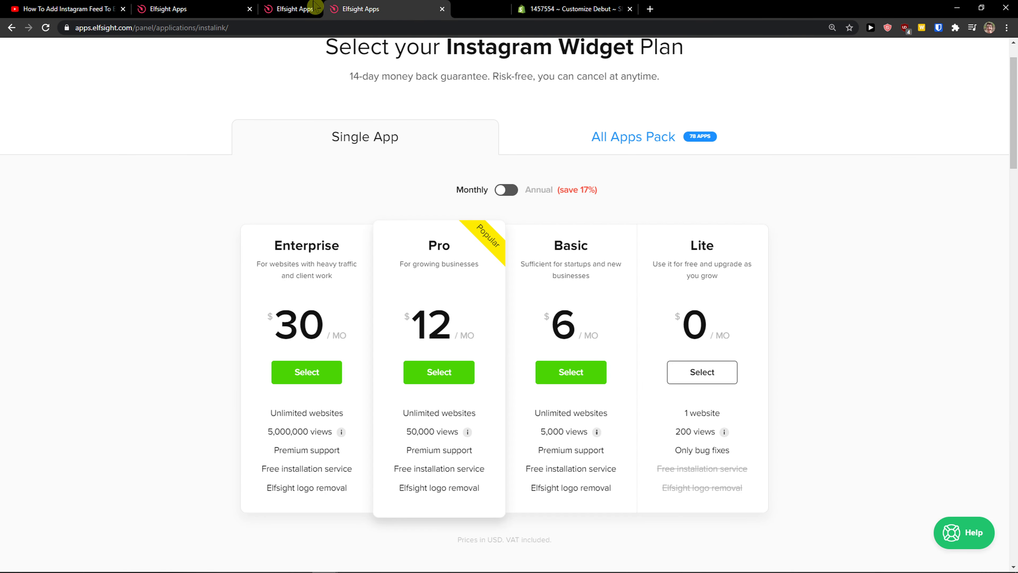
{"action": "left_click", "coordinate": [502, 9]}
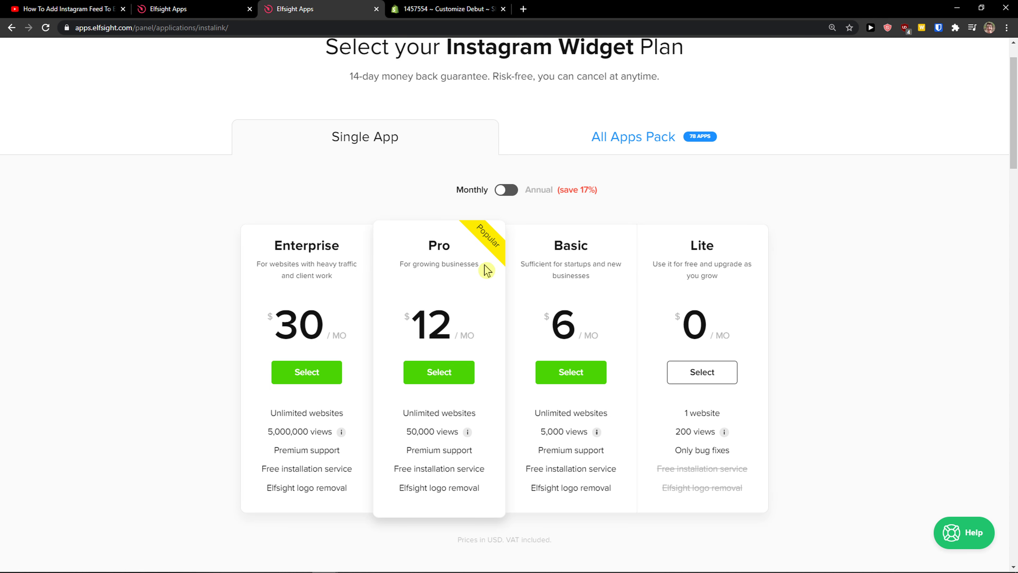
{"action": "left_click", "coordinate": [208, 9]}
Step: Switch to the Shopify theme editor and add a Custom content section to the home page
{"action": "left_click", "coordinate": [461, 8]}
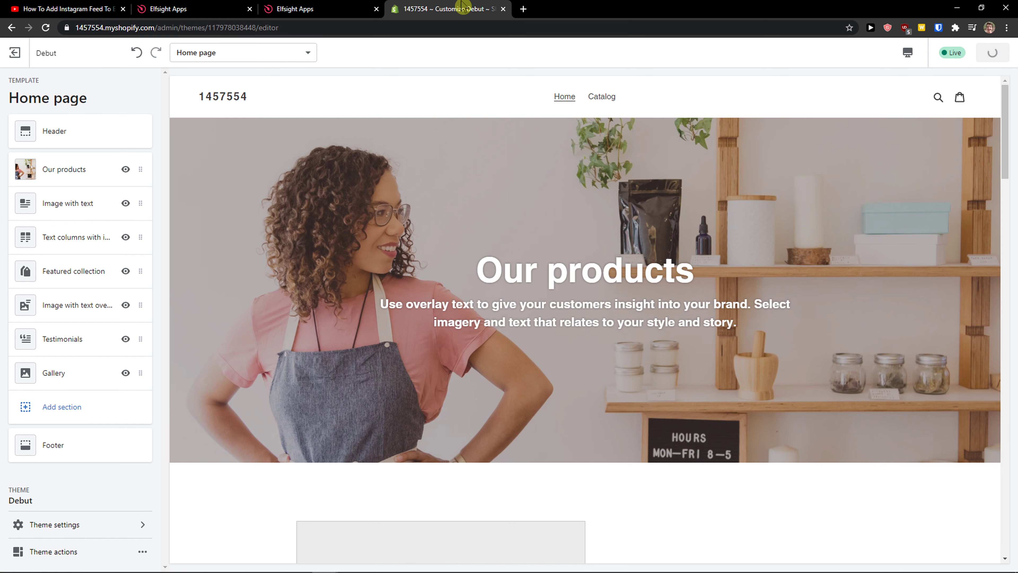
{"action": "left_click", "coordinate": [95, 405]}
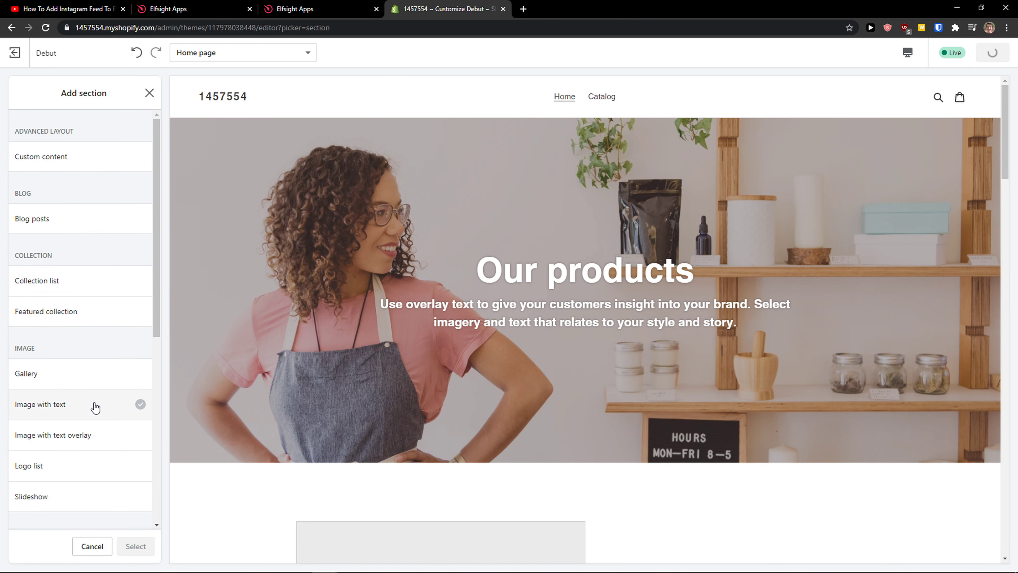
{"action": "left_click", "coordinate": [56, 160]}
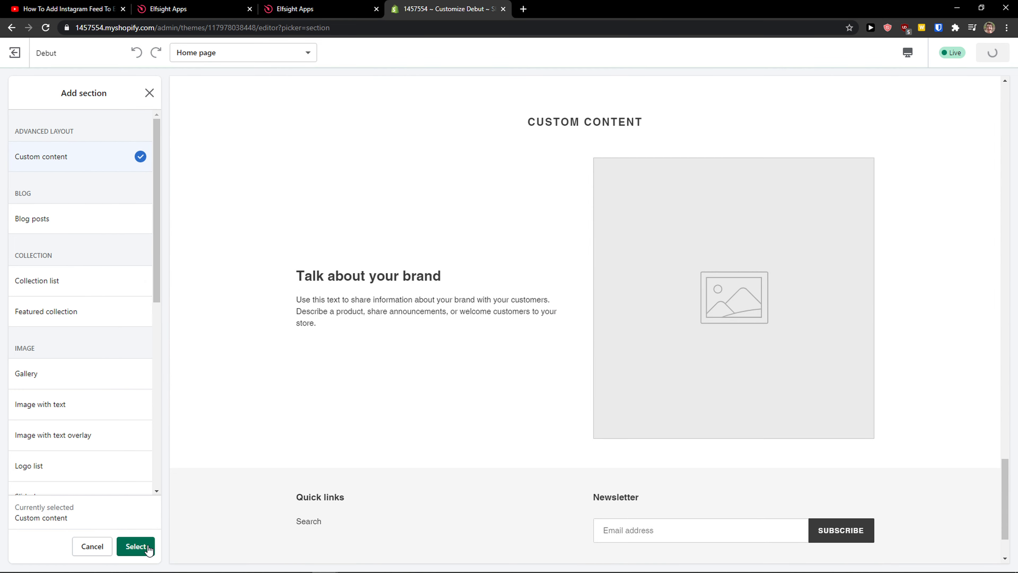
{"action": "left_click", "coordinate": [137, 546]}
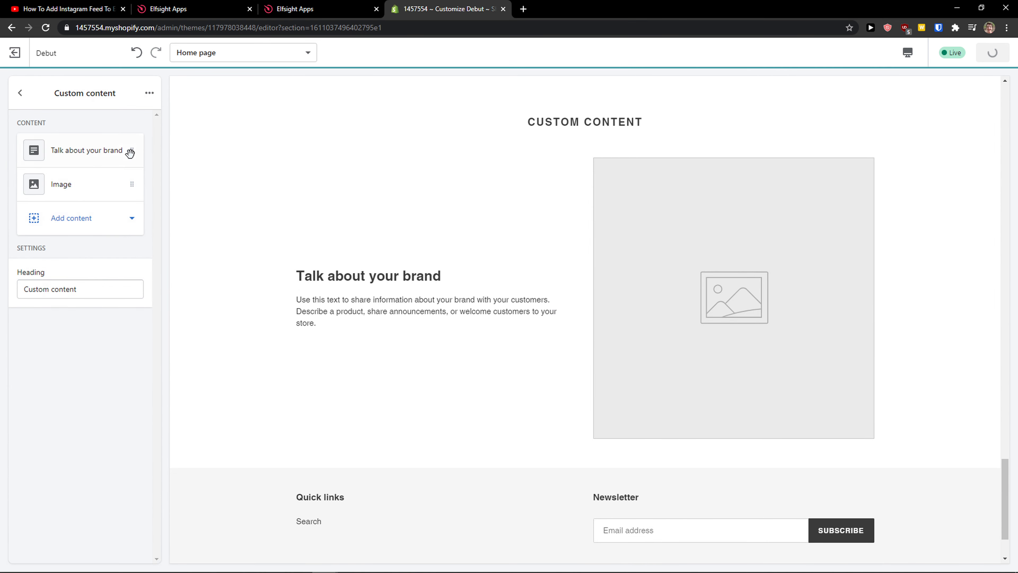
Step: Remove the "Talk about your brand" and Image blocks from the Custom content section
{"action": "left_click", "coordinate": [84, 144]}
{"action": "left_click", "coordinate": [149, 93]}
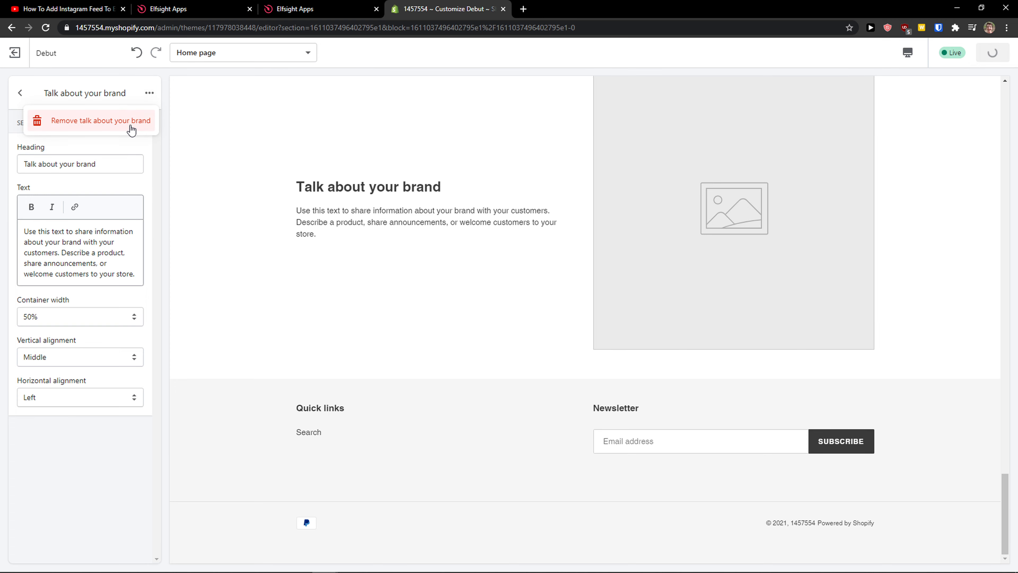
{"action": "left_click", "coordinate": [131, 122]}
{"action": "left_click", "coordinate": [31, 154]}
{"action": "left_click", "coordinate": [149, 93]}
{"action": "left_click", "coordinate": [126, 120]}
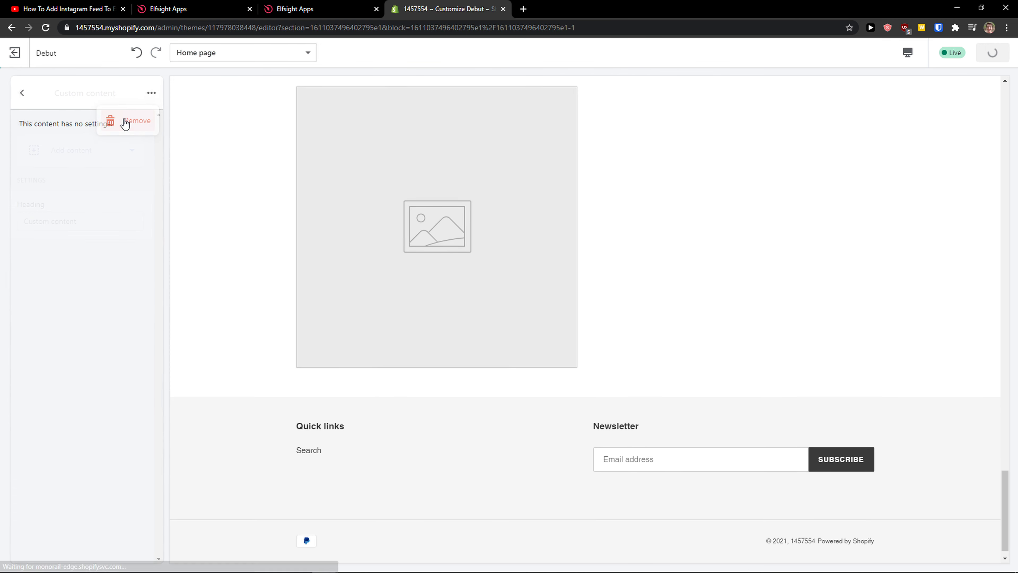
Step: Add a Custom HTML block to the Custom content section and paste the Elfsight widget's embed code into it
{"action": "scroll", "coordinate": [109, 280], "scroll_direction": "down", "scroll_amount": 2}
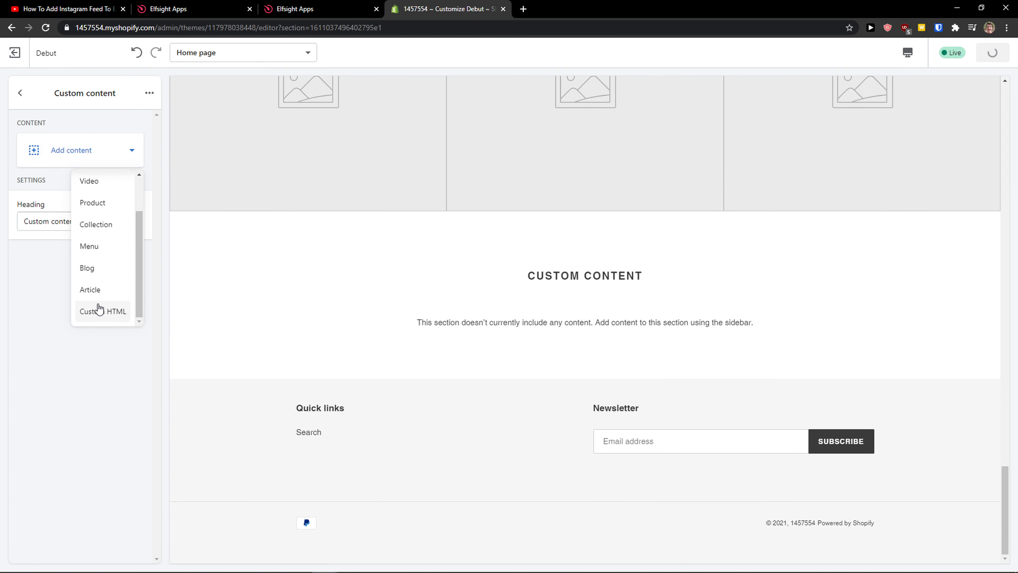
{"action": "left_click", "coordinate": [96, 310]}
{"action": "left_click", "coordinate": [89, 207]}
{"action": "type", "text": "<script src=\"https://apps.elfsight.com/p/platform.js\" defer></script> <div class=\"elfsight-app-481101a7-eb4c-4a85-8dea-f1f1179e4d64\"></div>"}
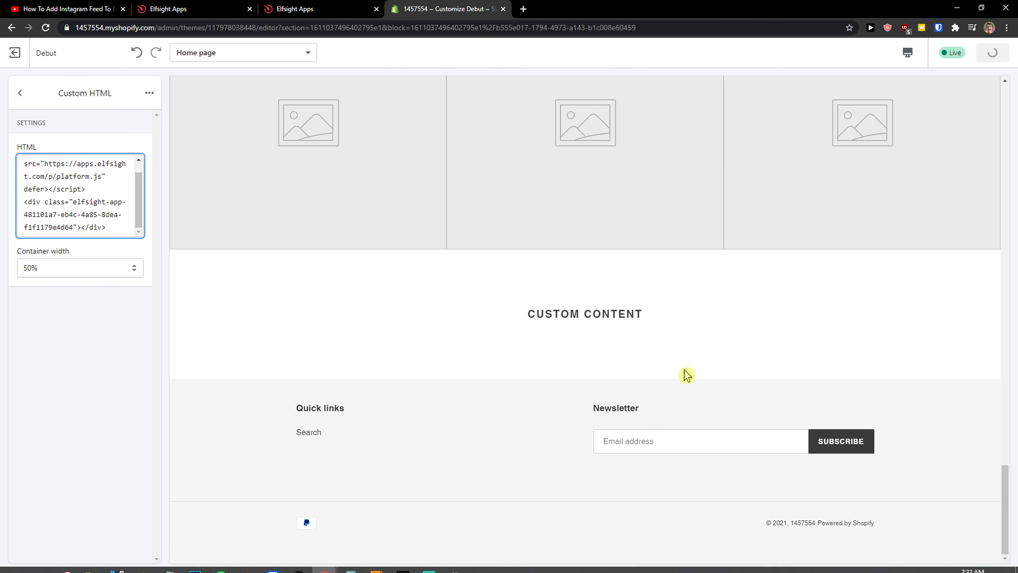
Step: Set the Custom HTML block's container width to 100% and check the reviews widget in the page preview
{"action": "left_click", "coordinate": [67, 268]}
{"action": "left_click", "coordinate": [46, 335]}
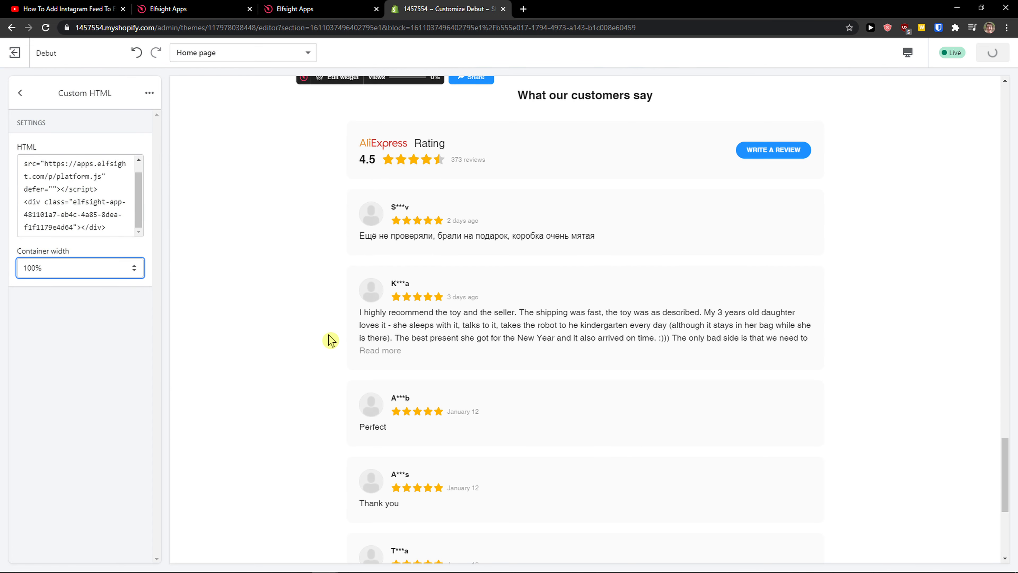
{"action": "scroll", "coordinate": [312, 267], "scroll_direction": "up", "scroll_amount": 1}
{"action": "scroll", "coordinate": [262, 382], "scroll_direction": "down", "scroll_amount": 2}
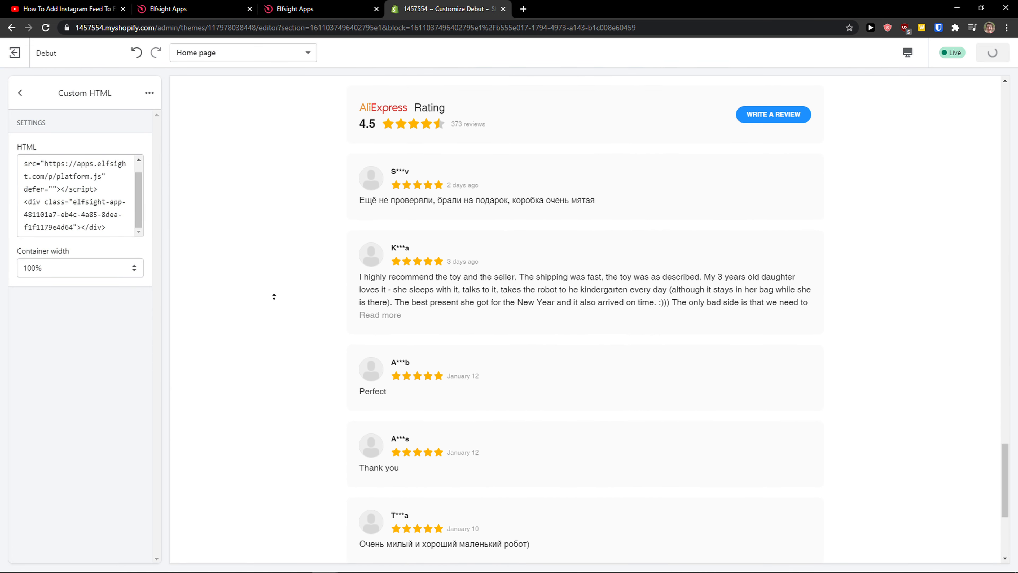
{"action": "scroll", "coordinate": [274, 296], "scroll_direction": "up", "scroll_amount": 3}
{"action": "scroll", "coordinate": [267, 263], "scroll_direction": "up", "scroll_amount": 1}
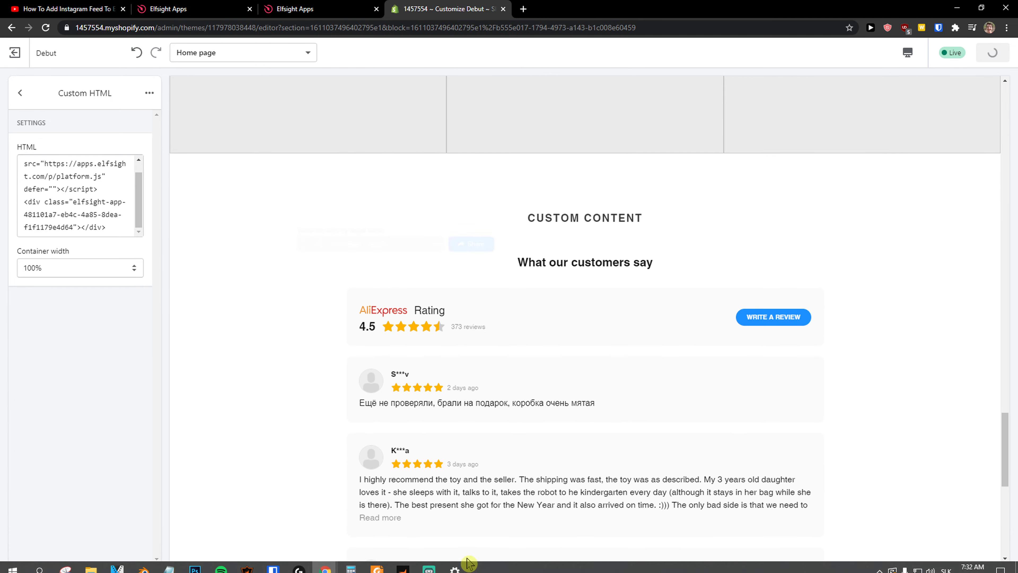
Step: Examine the AliExpress rating summary and customer reviews displayed in the home page preview
{"action": "left_click", "coordinate": [429, 563]}
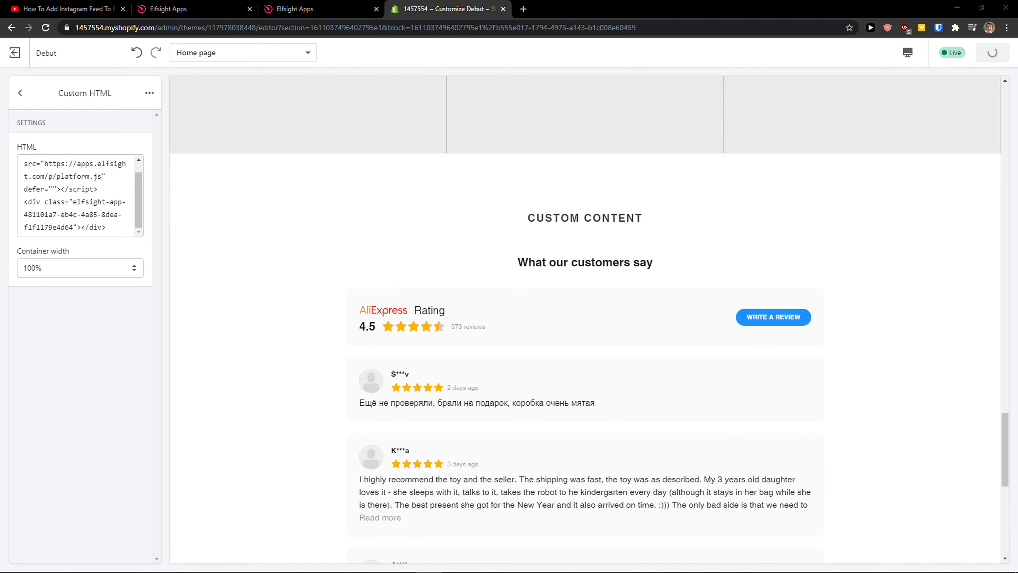
{"action": "scroll", "coordinate": [313, 323], "scroll_direction": "down", "scroll_amount": 2}
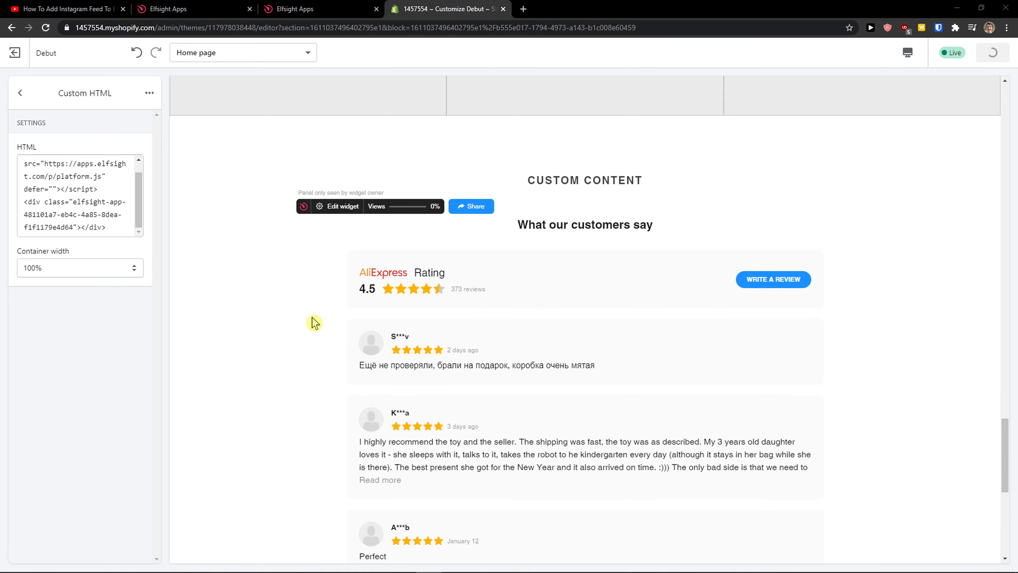
{"action": "scroll", "coordinate": [617, 363], "scroll_direction": "down", "scroll_amount": 1}
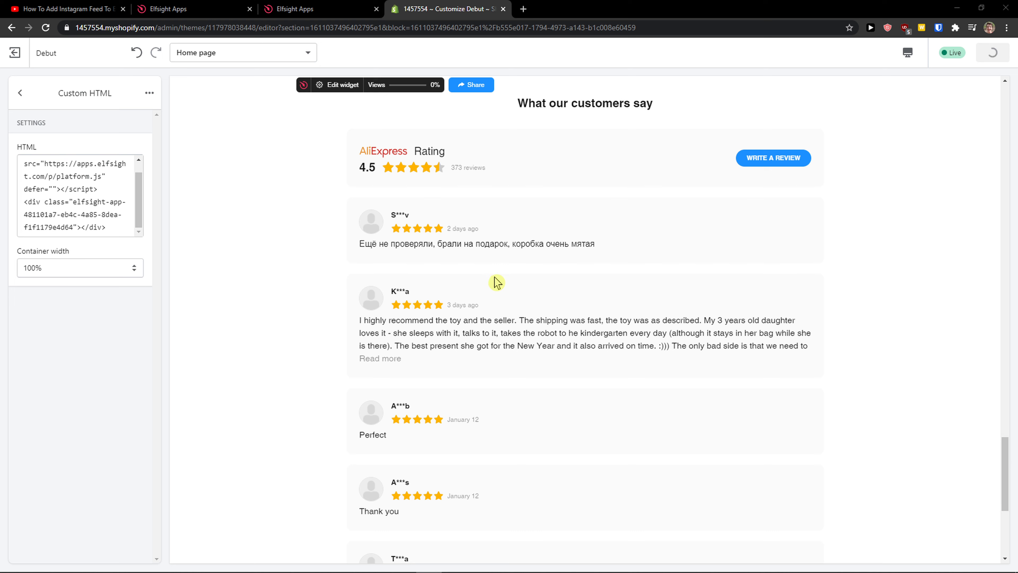
Step: Switch to the Elfsight AliExpress Reviews page, dismiss the embed code dialog and open the Applications overview
{"action": "left_click", "coordinate": [180, 9]}
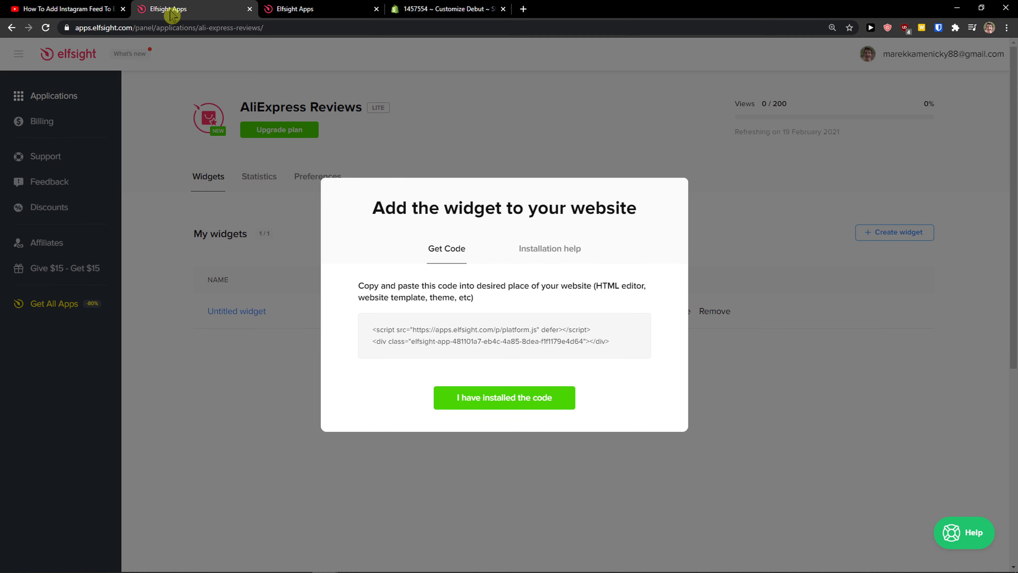
{"action": "left_click", "coordinate": [281, 88]}
{"action": "left_click", "coordinate": [714, 311]}
{"action": "left_click", "coordinate": [69, 100]}
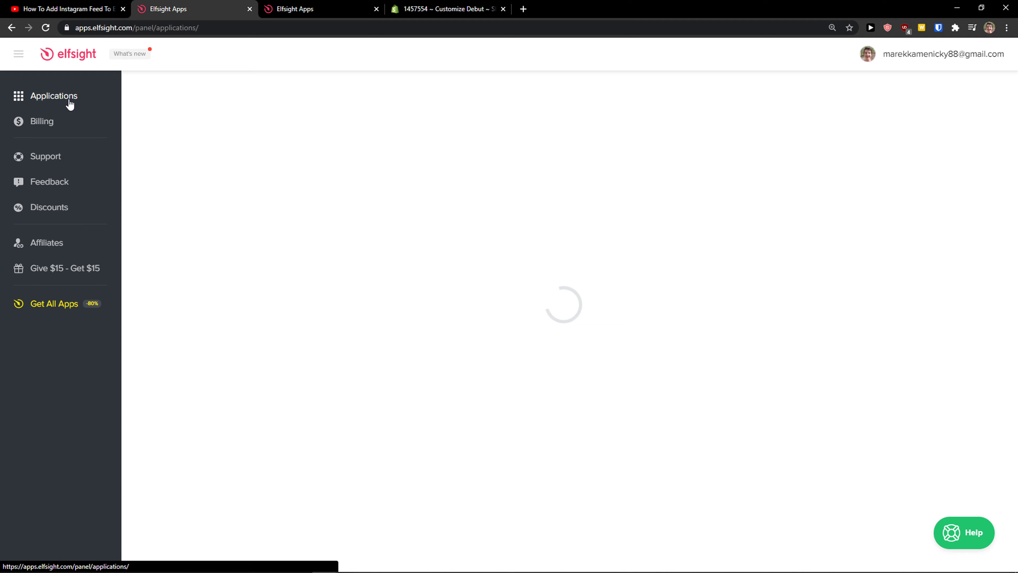
Step: Compare the All Apps Pack and Single App pricing on the Instagram Widget plan page open in the other Elfsight tab
{"action": "left_click", "coordinate": [309, 10]}
{"action": "left_click", "coordinate": [638, 129]}
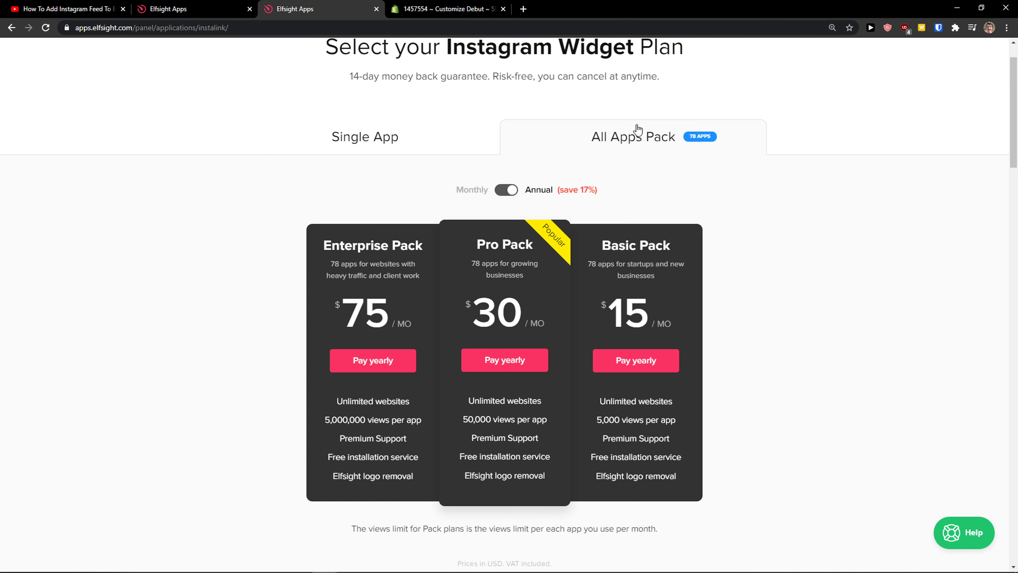
{"action": "left_click", "coordinate": [420, 137]}
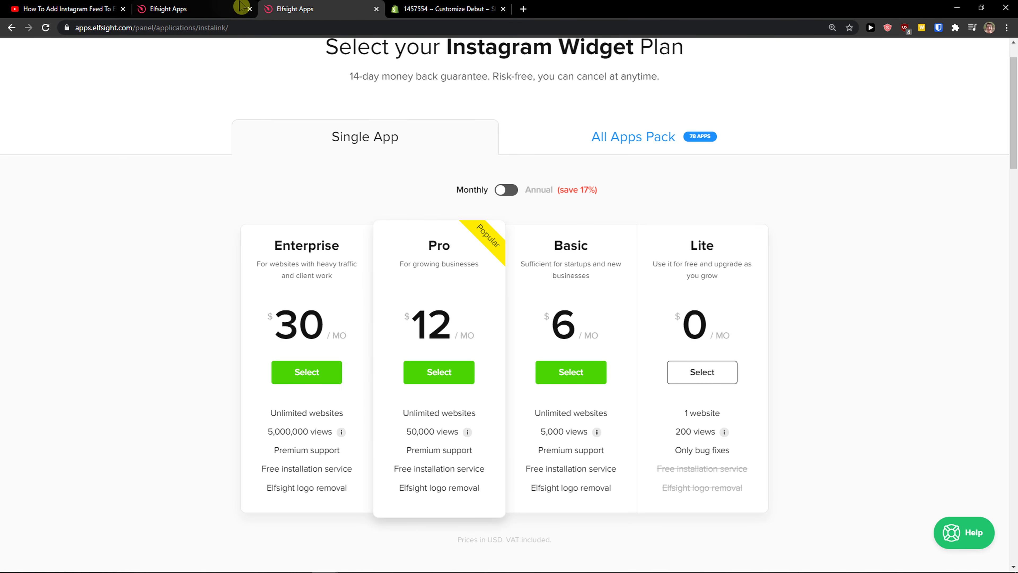
Step: Return to the Elfsight Applications overview and browse the catalogue of other available widgets
{"action": "left_click", "coordinate": [180, 9]}
{"action": "scroll", "coordinate": [445, 287], "scroll_direction": "down", "scroll_amount": 8}
{"action": "scroll", "coordinate": [445, 306], "scroll_direction": "down", "scroll_amount": 10}
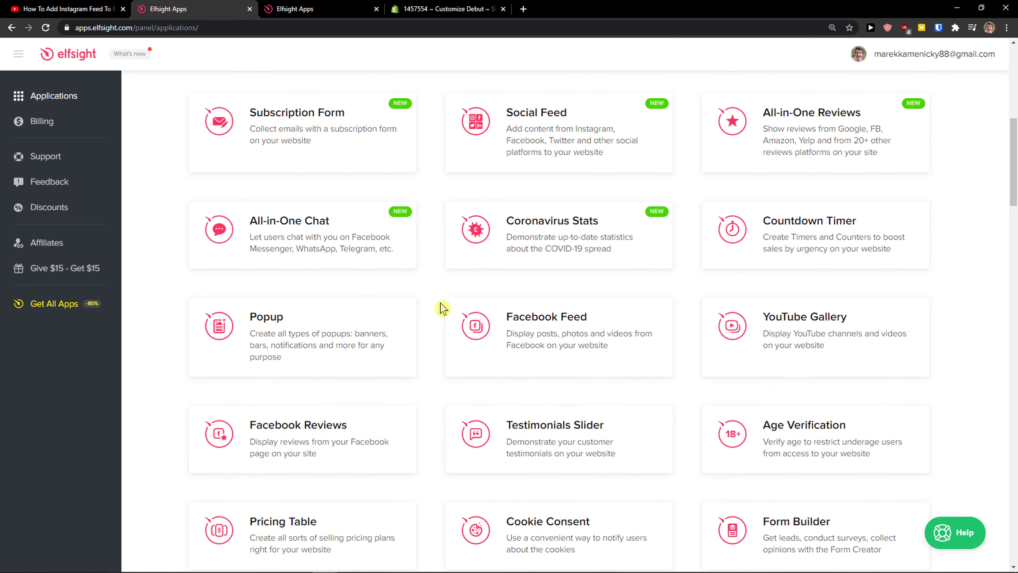
{"action": "scroll", "coordinate": [412, 354], "scroll_direction": "down", "scroll_amount": 20}
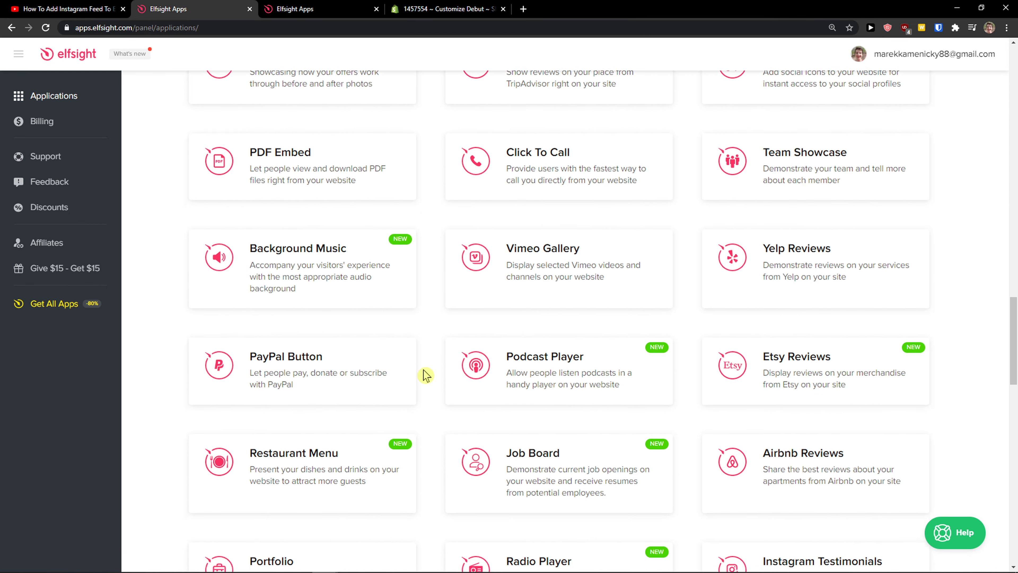
{"action": "scroll", "coordinate": [426, 375], "scroll_direction": "down", "scroll_amount": 1}
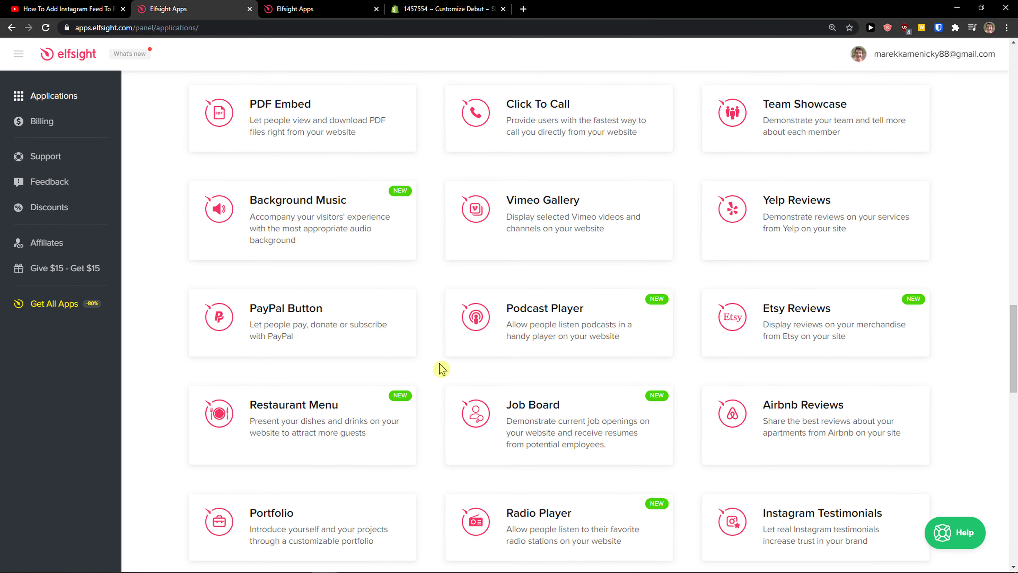
{"action": "left_click", "coordinate": [524, 10]}
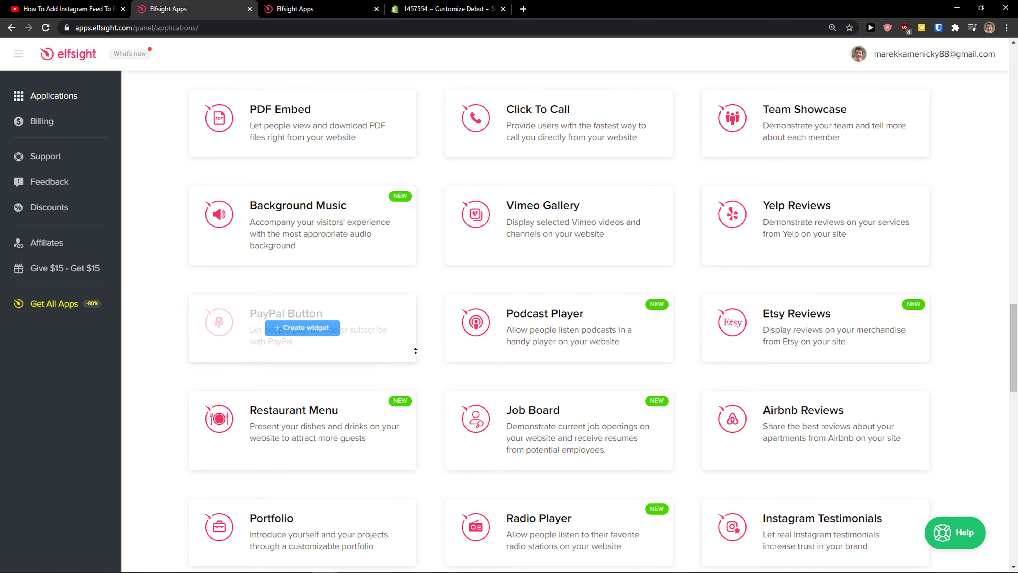
{"action": "scroll", "coordinate": [393, 341], "scroll_direction": "down", "scroll_amount": 2}
{"action": "scroll", "coordinate": [412, 409], "scroll_direction": "down", "scroll_amount": 10}
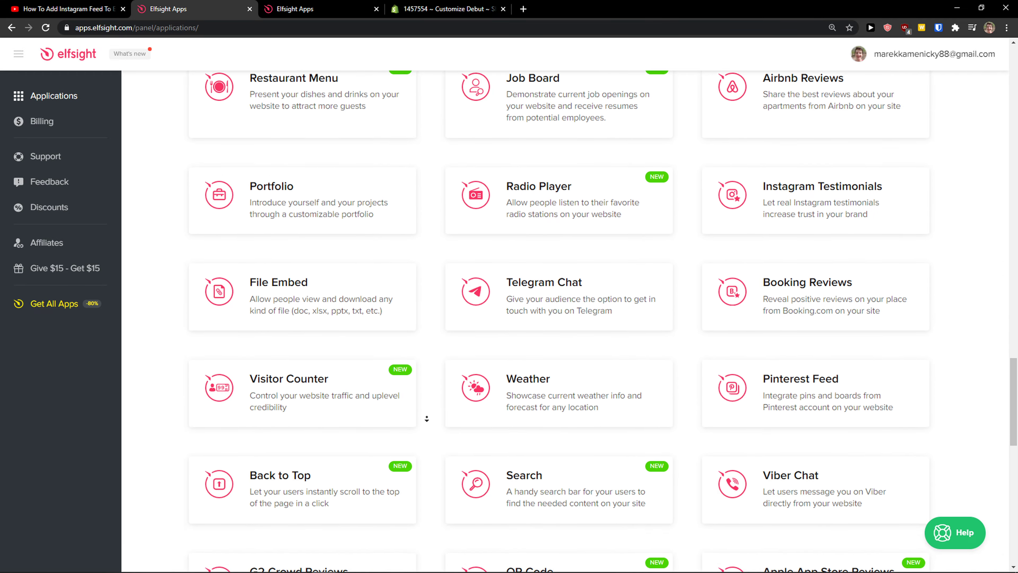
{"action": "scroll", "coordinate": [429, 457], "scroll_direction": "up", "scroll_amount": 20}
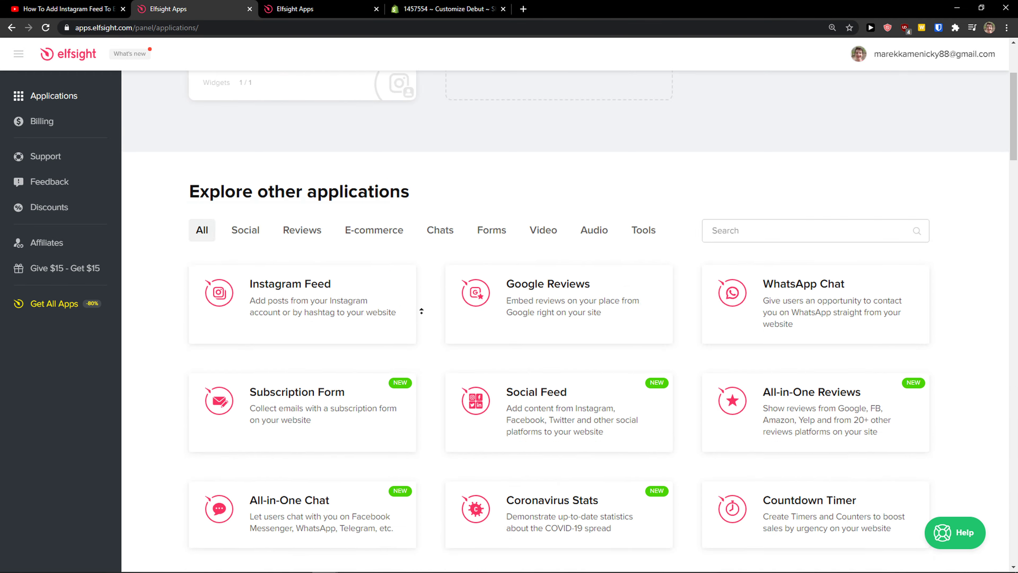